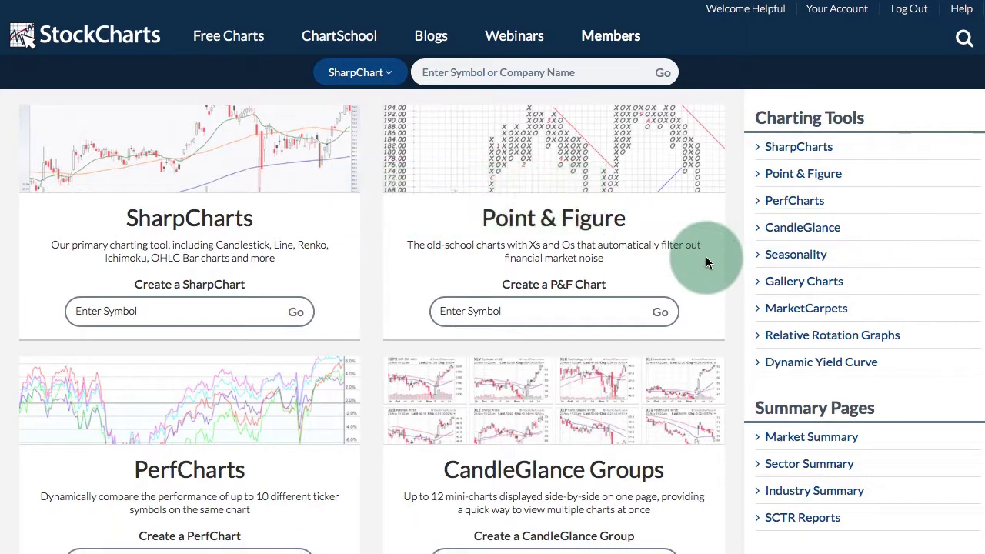
Step: Inspect the CandleGlance Groups card's symbols box and its Predefined Groups list
{"action": "scroll", "coordinate": [706, 258], "scroll_direction": "down", "scroll_amount": 3}
{"action": "scroll", "coordinate": [707, 262], "scroll_direction": "down", "scroll_amount": 4}
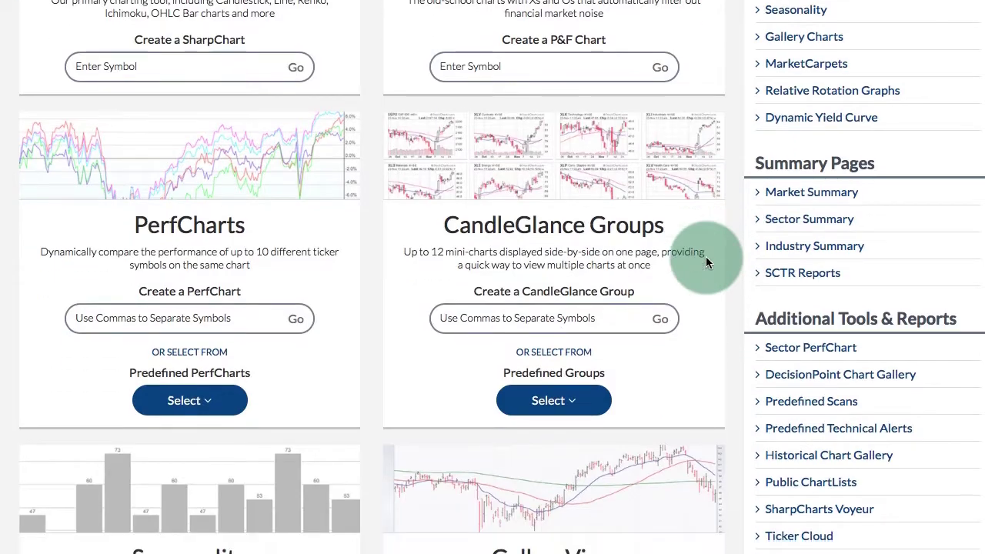
{"action": "scroll", "coordinate": [706, 262], "scroll_direction": "down", "scroll_amount": 2}
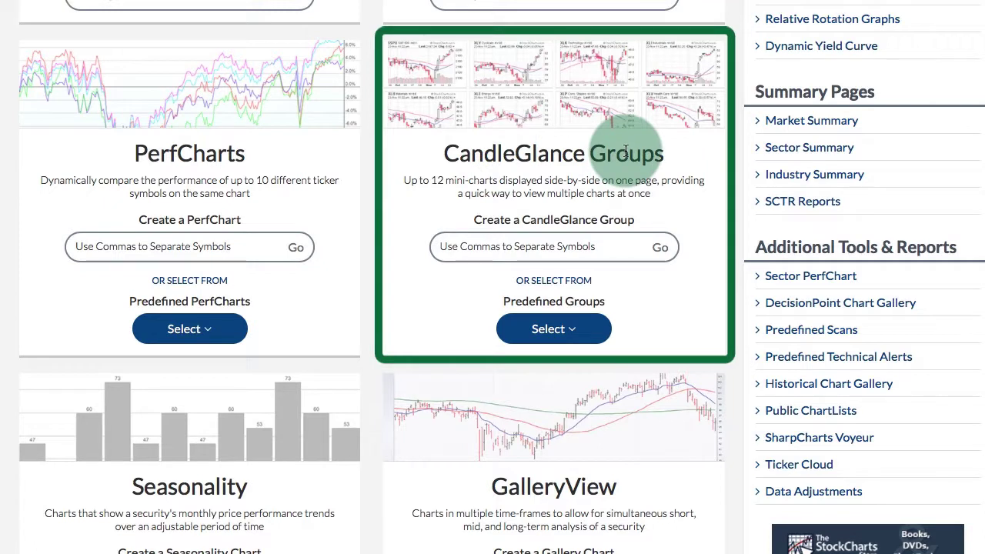
{"action": "left_click", "coordinate": [489, 247]}
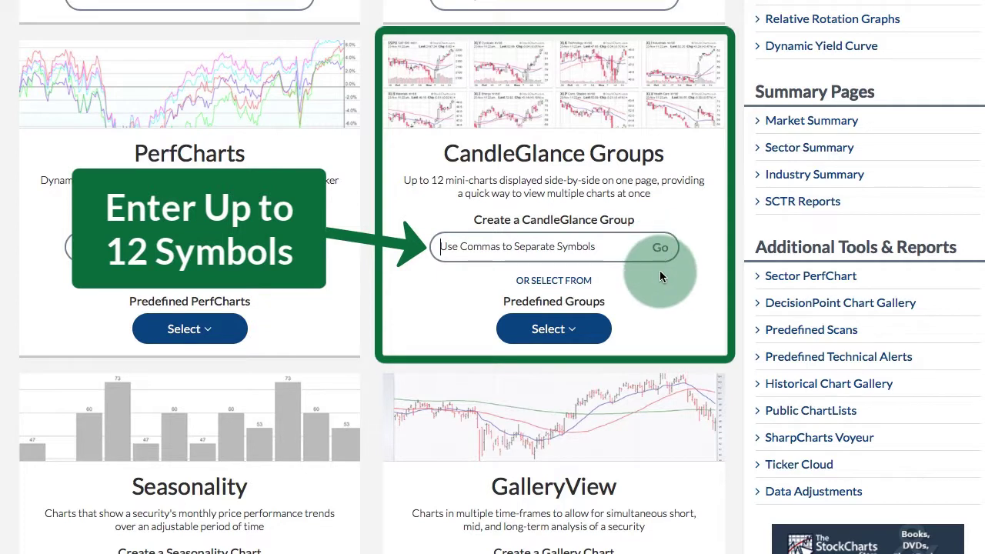
{"action": "left_click", "coordinate": [560, 329]}
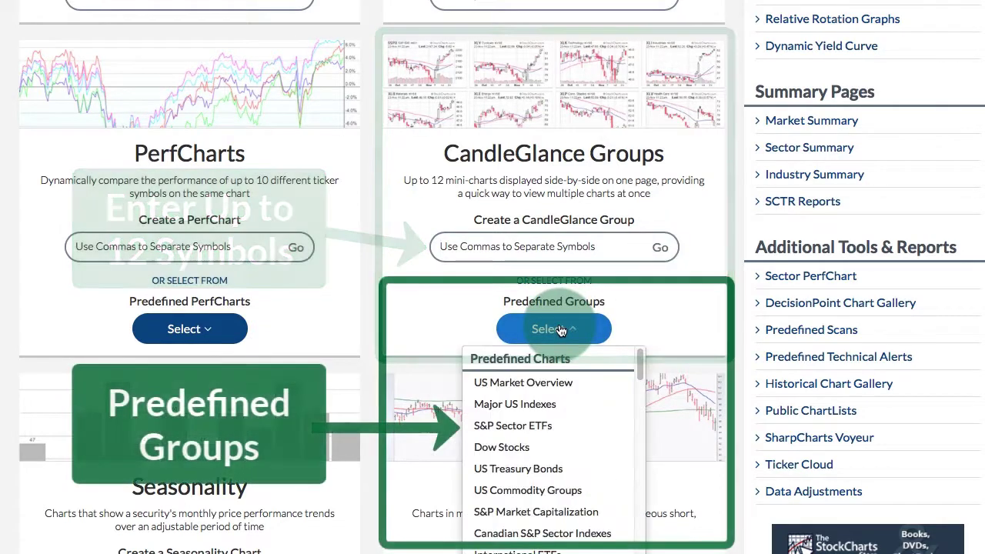
Step: Go to the Members page
{"action": "scroll", "coordinate": [539, 402], "scroll_direction": "down", "scroll_amount": 3}
{"action": "scroll", "coordinate": [545, 409], "scroll_direction": "down", "scroll_amount": 1}
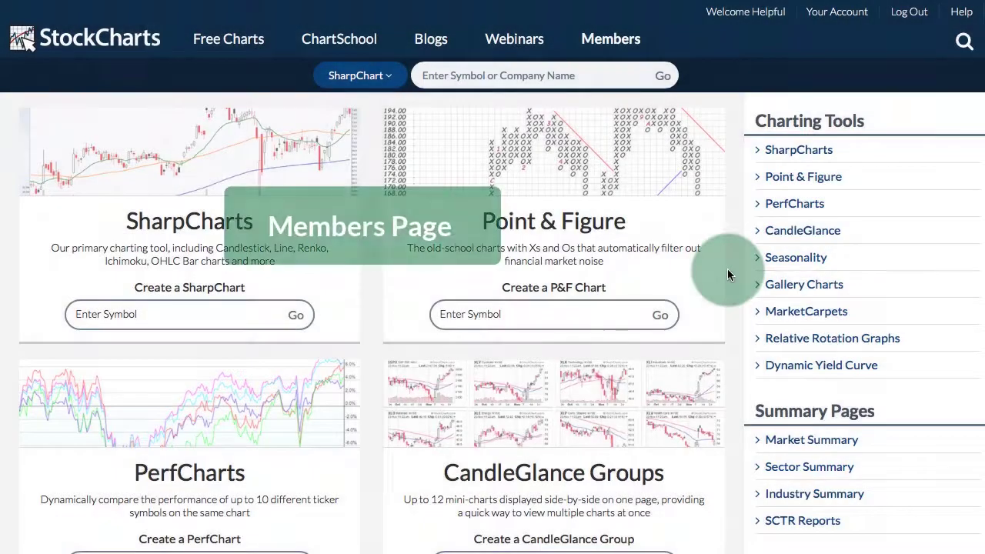
{"action": "left_click", "coordinate": [616, 39]}
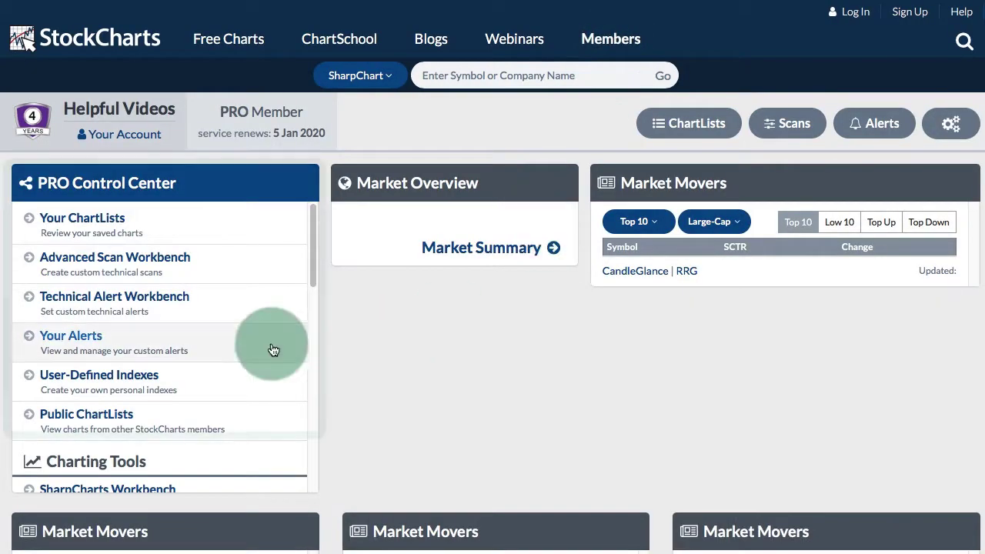
Step: Load the Dow Stocks group as 30 CandleGlance mini-charts, AAPL through XOM, over 2 months
{"action": "left_click_drag", "start_coordinate": [313, 233], "coordinate": [297, 339]}
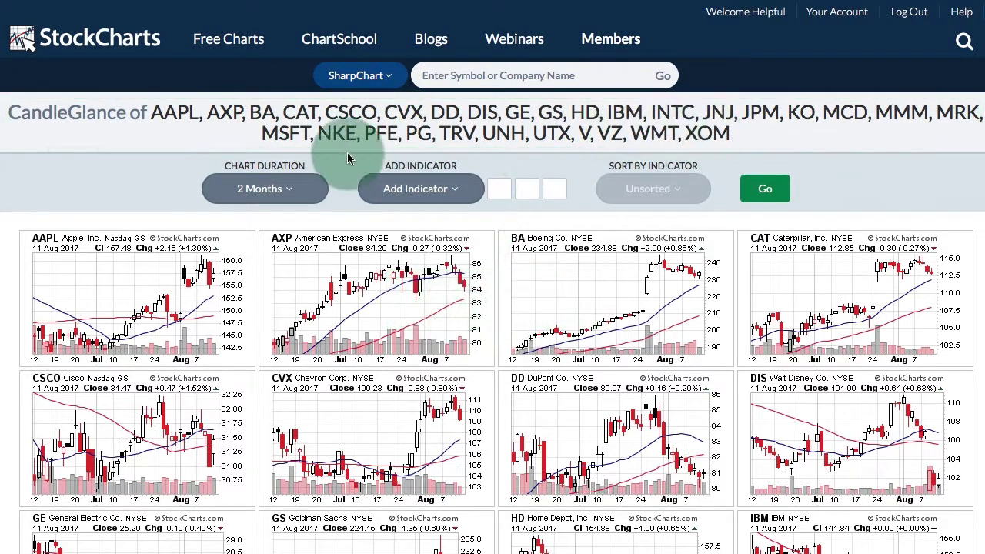
Step: Add MACD(12,26,9) panels to the Dow mini-charts and sort them descending by MACD
{"action": "left_click", "coordinate": [259, 190]}
{"action": "left_click", "coordinate": [251, 231]}
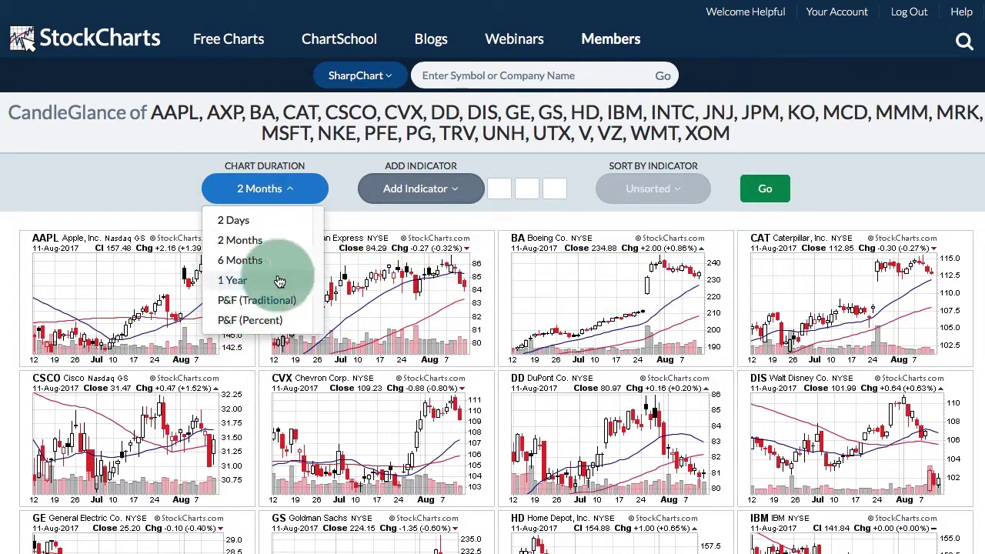
{"action": "left_click", "coordinate": [394, 190]}
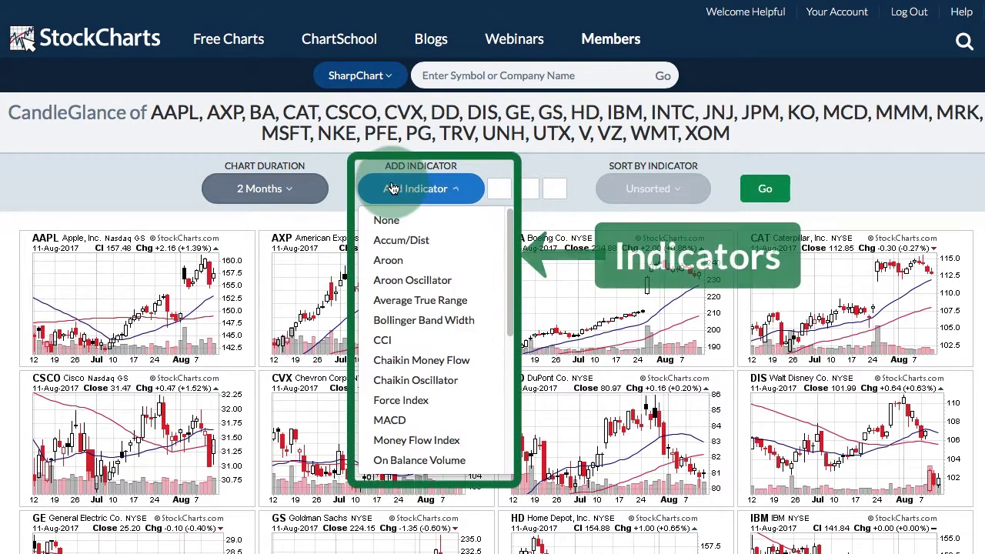
{"action": "left_click", "coordinate": [389, 420]}
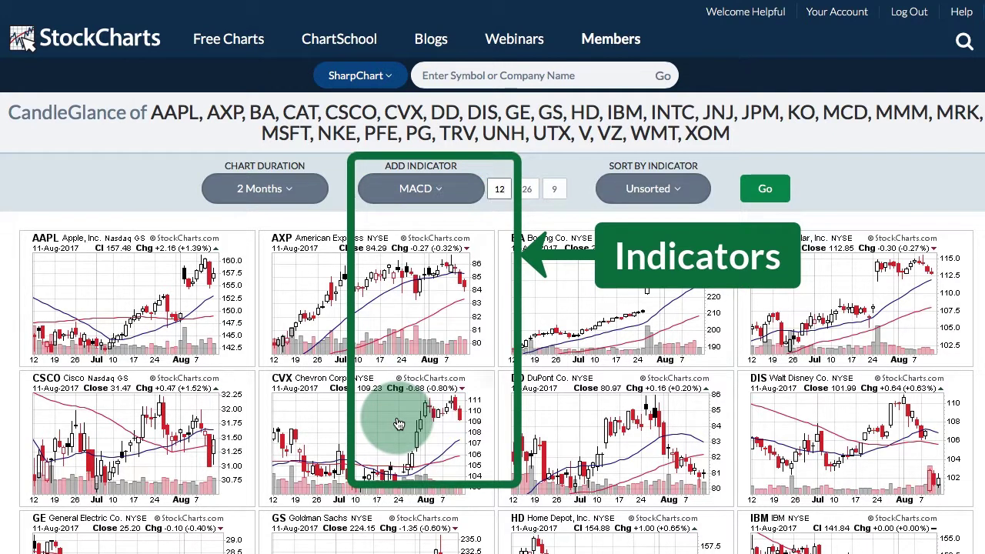
{"action": "left_click", "coordinate": [504, 188]}
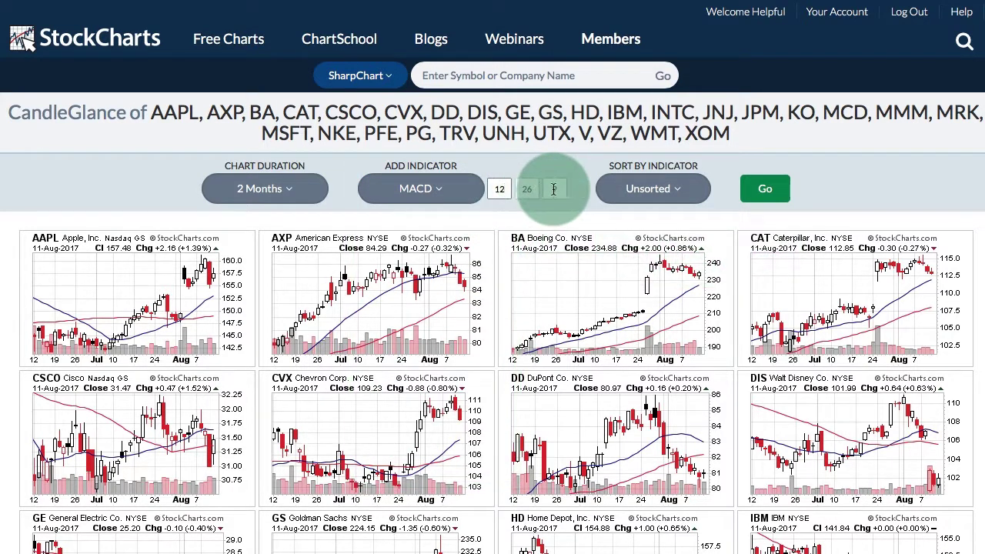
{"action": "left_click", "coordinate": [654, 193]}
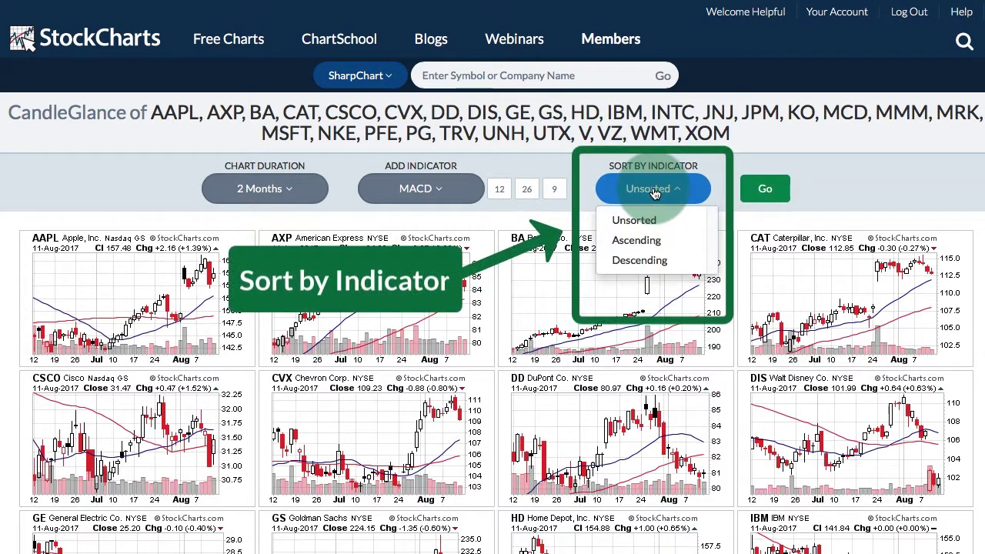
{"action": "left_click", "coordinate": [645, 261]}
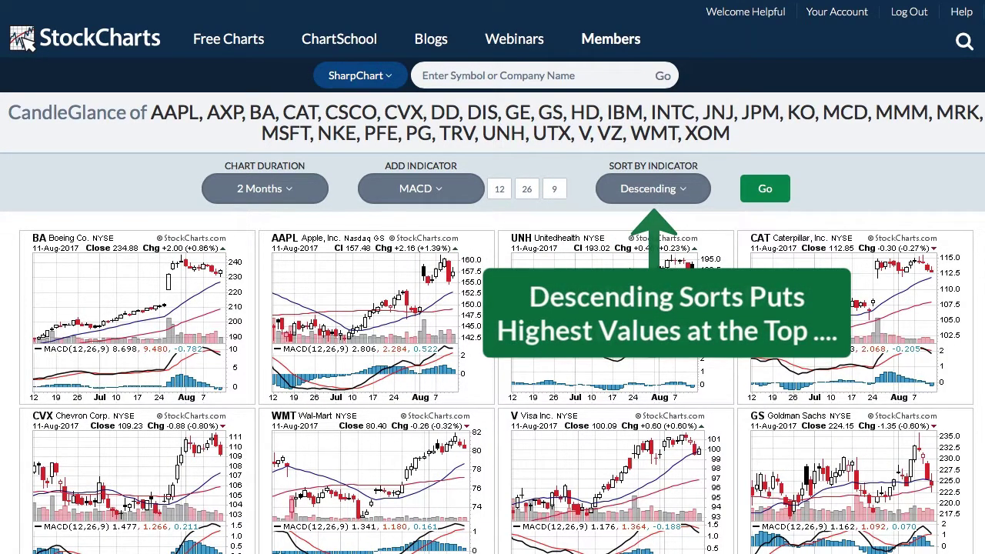
Step: Reload the Dow Stocks predefined group to get alphabetical 2-month charts without MACD
{"action": "scroll", "coordinate": [493, 308], "scroll_direction": "down", "scroll_amount": 5}
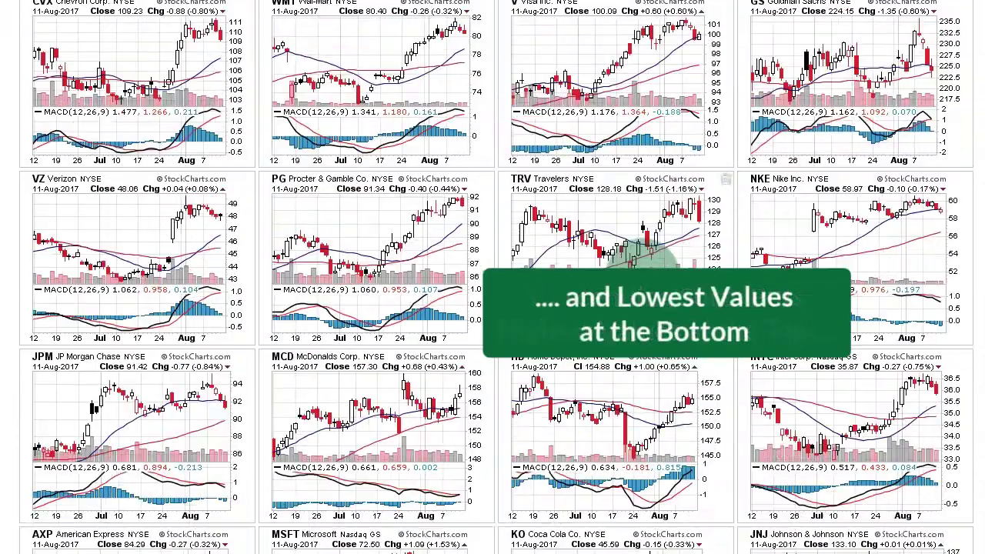
{"action": "scroll", "coordinate": [492, 277], "scroll_direction": "down", "scroll_amount": 10}
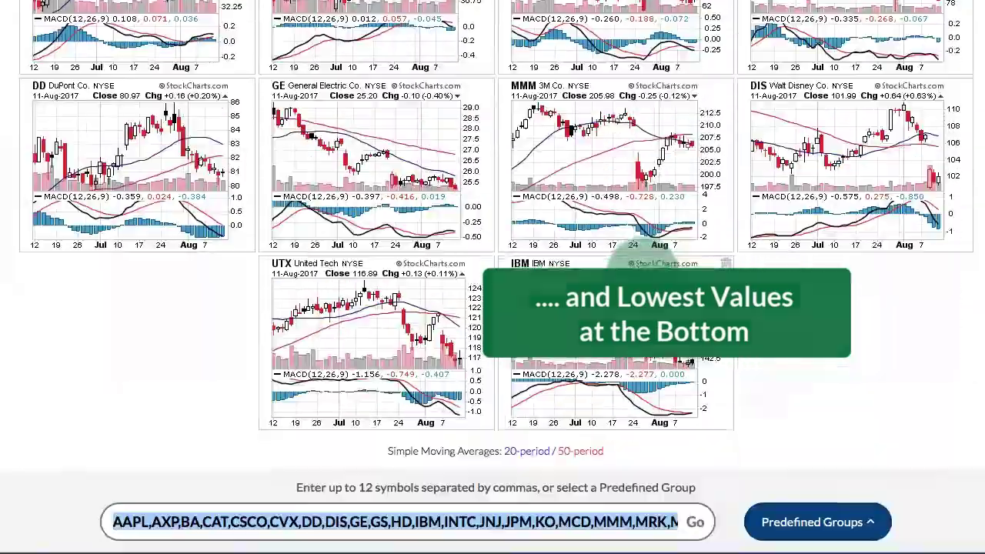
{"action": "scroll", "coordinate": [493, 308], "scroll_direction": "down", "scroll_amount": 3}
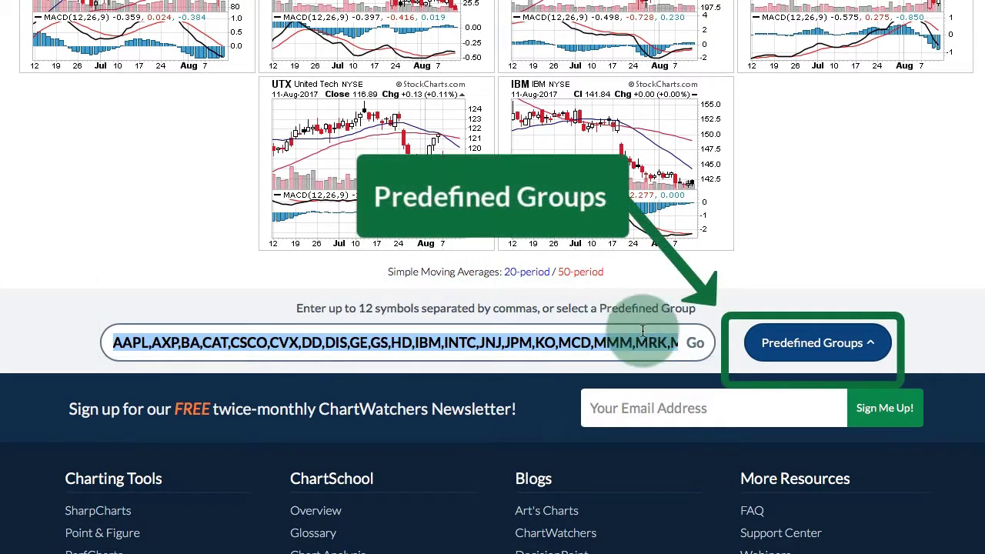
{"action": "left_click", "coordinate": [773, 351]}
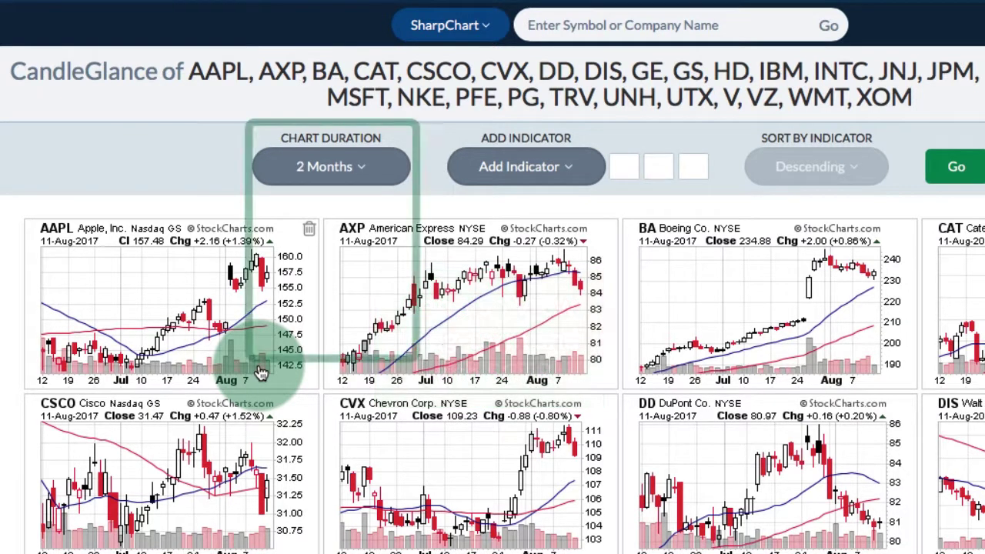
Step: Set the chart duration to 1 Year and add an SCTR Line panel to each chart
{"action": "left_click", "coordinate": [281, 170]}
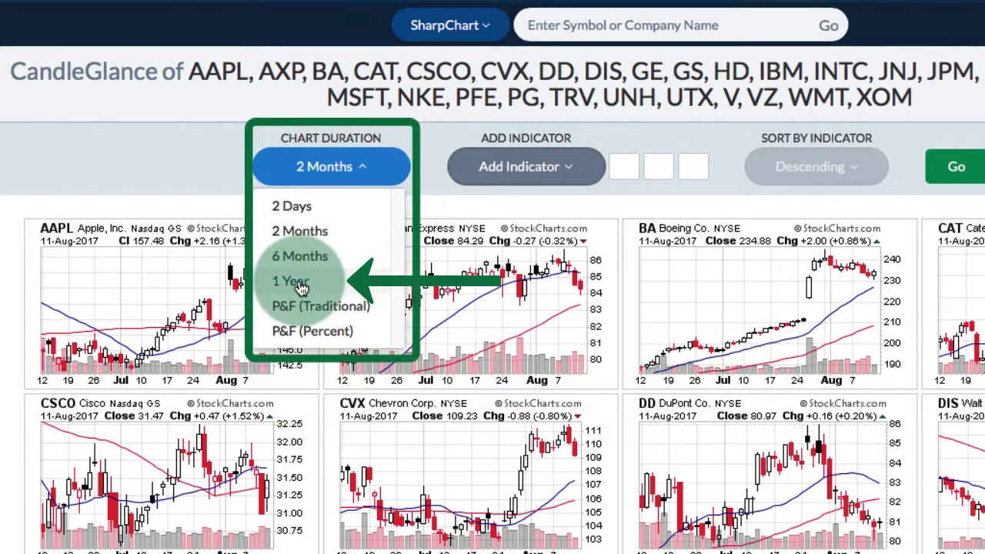
{"action": "left_click", "coordinate": [297, 282]}
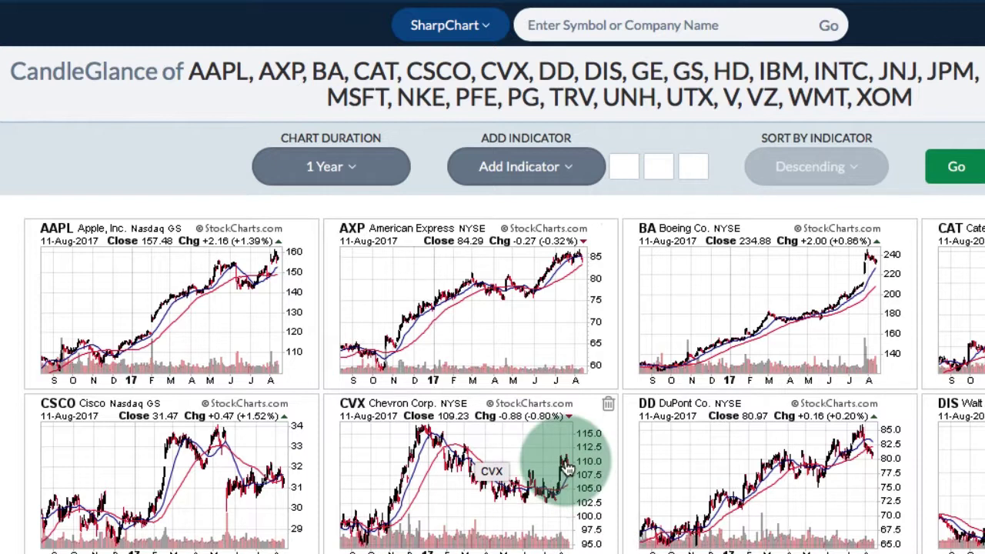
{"action": "left_click", "coordinate": [521, 177]}
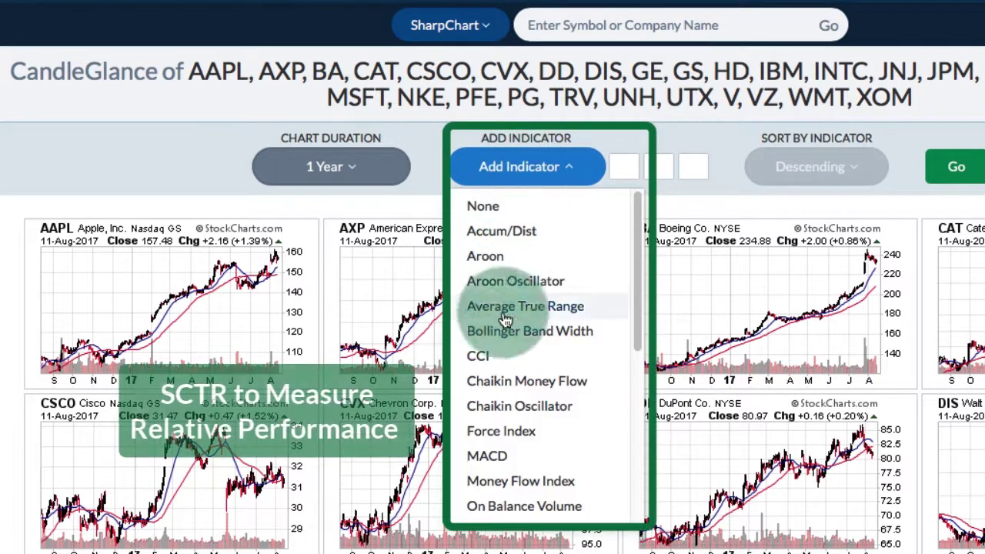
{"action": "scroll", "coordinate": [506, 422], "scroll_direction": "down", "scroll_amount": 3}
{"action": "scroll", "coordinate": [506, 421], "scroll_direction": "down", "scroll_amount": 3}
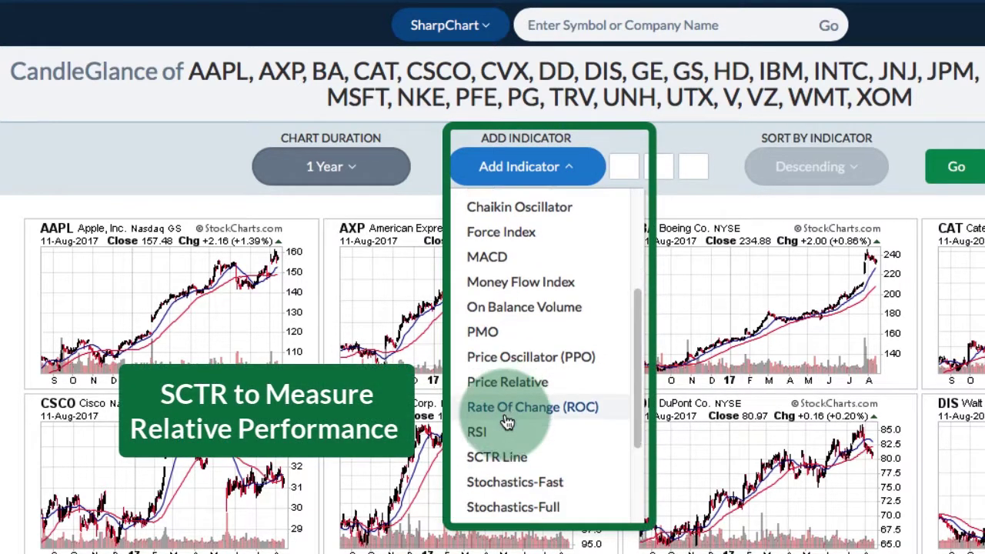
{"action": "left_click", "coordinate": [497, 426]}
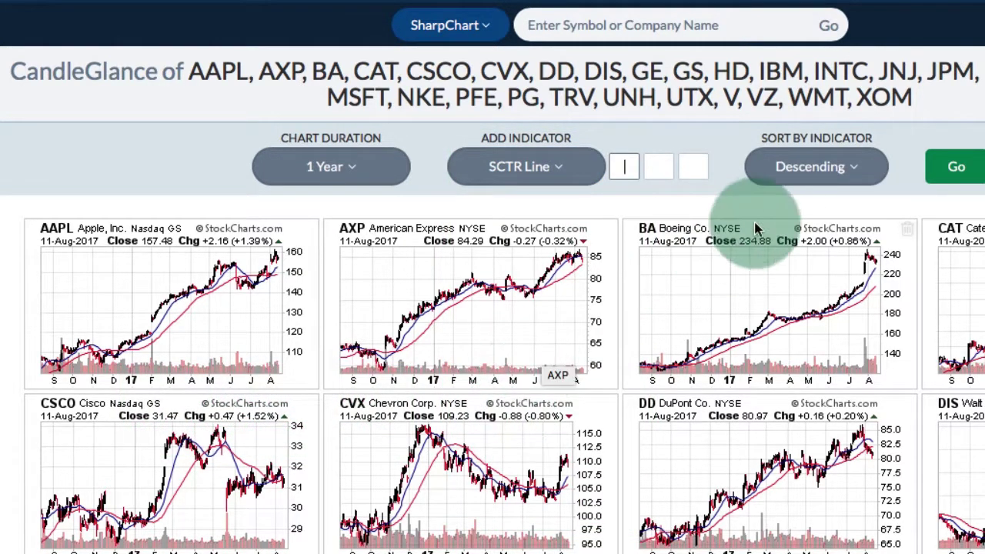
Step: Sort the charts by SCTR in descending order
{"action": "left_click", "coordinate": [804, 179]}
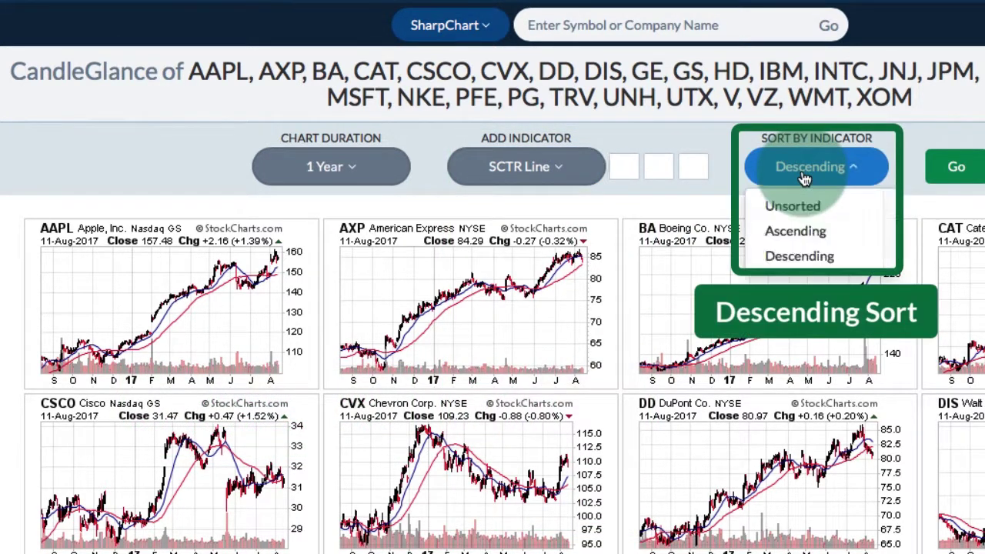
{"action": "left_click", "coordinate": [801, 255]}
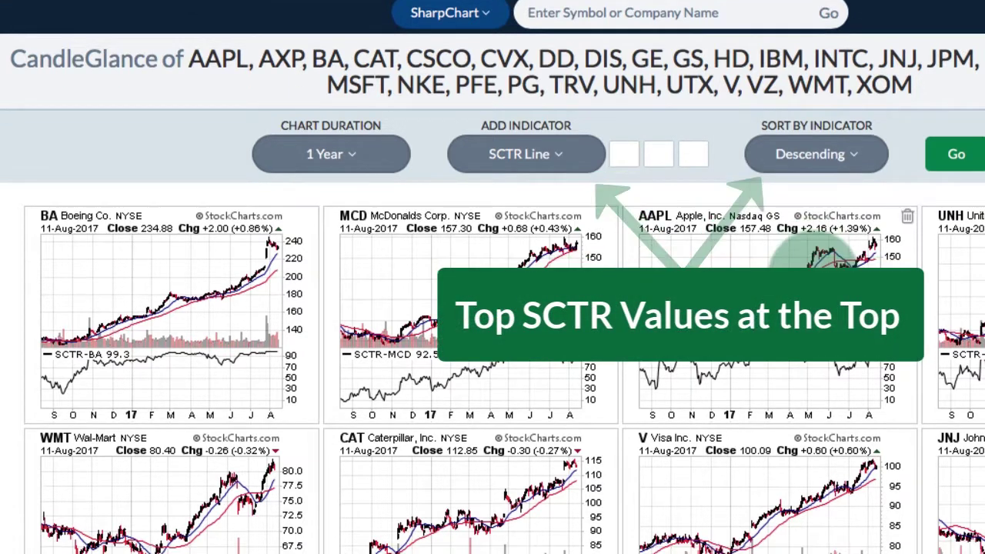
{"action": "scroll", "coordinate": [828, 261], "scroll_direction": "down", "scroll_amount": 2}
{"action": "scroll", "coordinate": [816, 258], "scroll_direction": "down", "scroll_amount": 3}
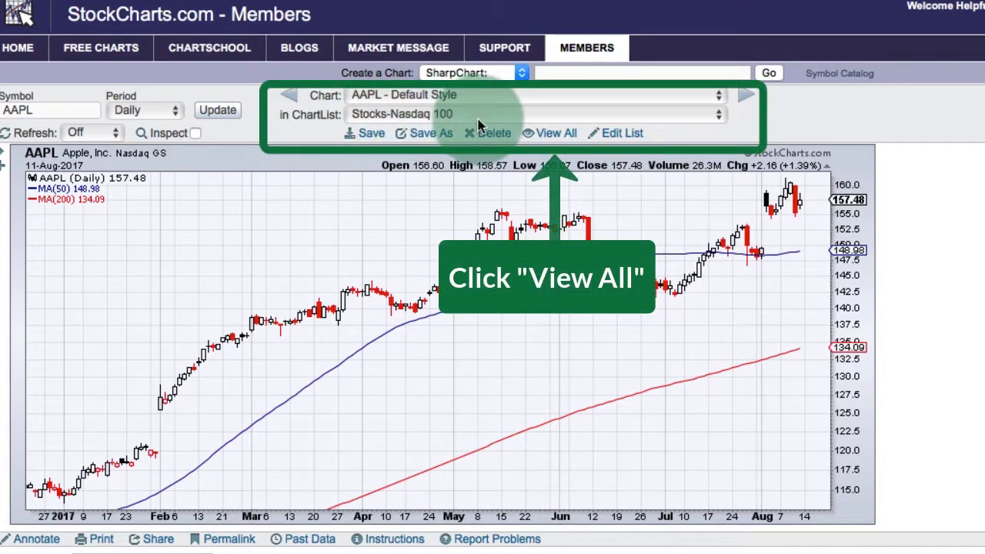
Step: Show every Stocks-Nasdaq 100 chart with View All, ten per page
{"action": "left_click", "coordinate": [554, 134]}
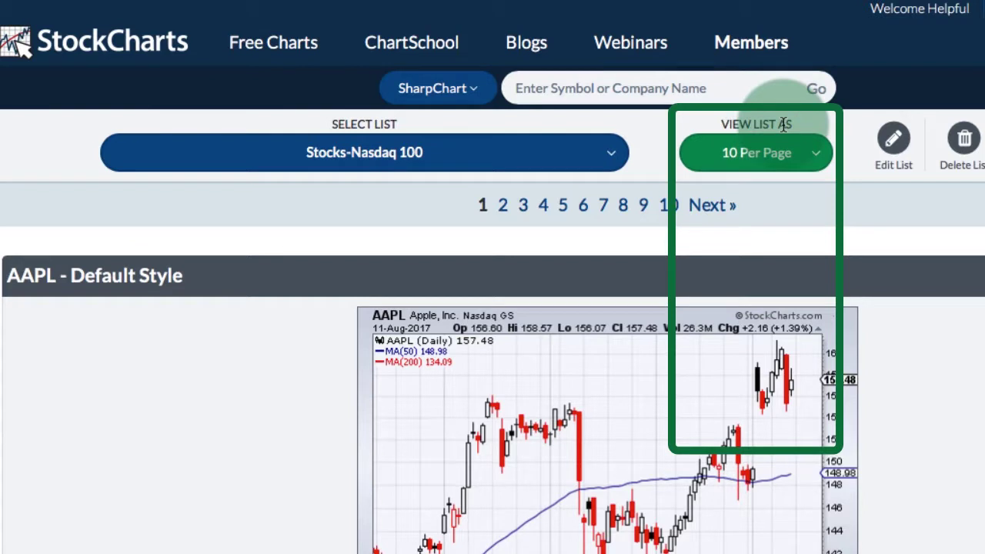
Step: Switch the Stocks-Nasdaq 100 list view from 10 Per Page to CandleGlance
{"action": "left_click", "coordinate": [768, 158]}
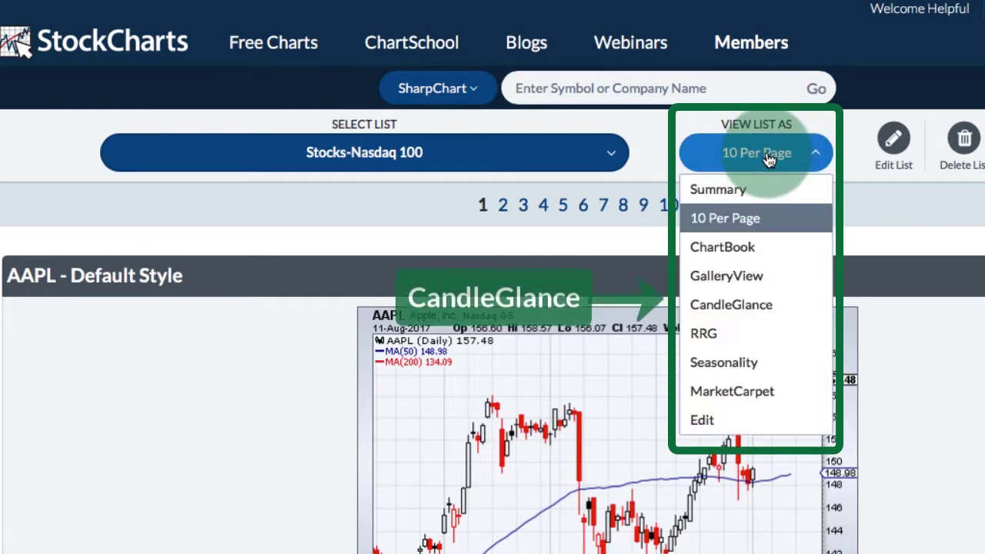
{"action": "left_click", "coordinate": [729, 304]}
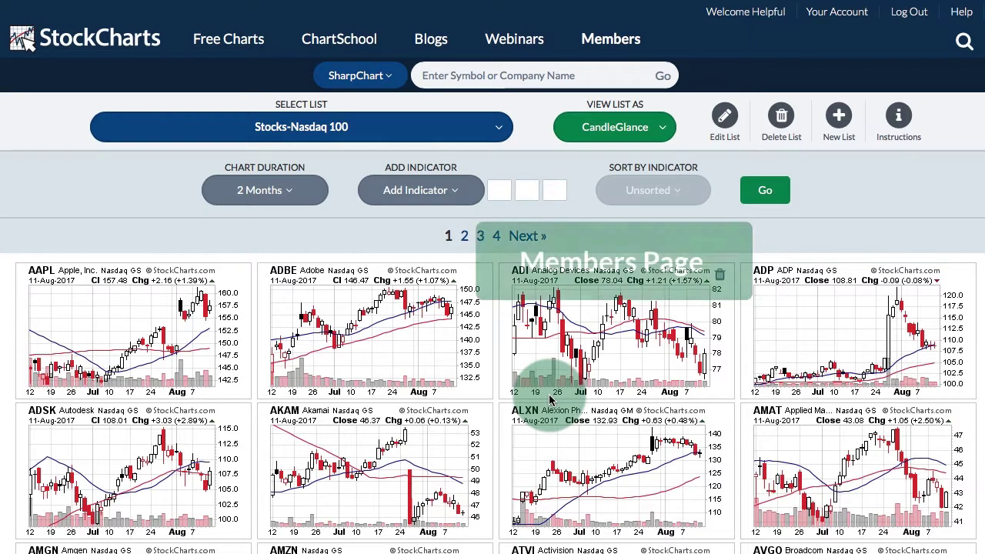
Step: From Members, open Your ChartLists and show the View As options for Stocks-Nasdaq 100
{"action": "left_click", "coordinate": [604, 39]}
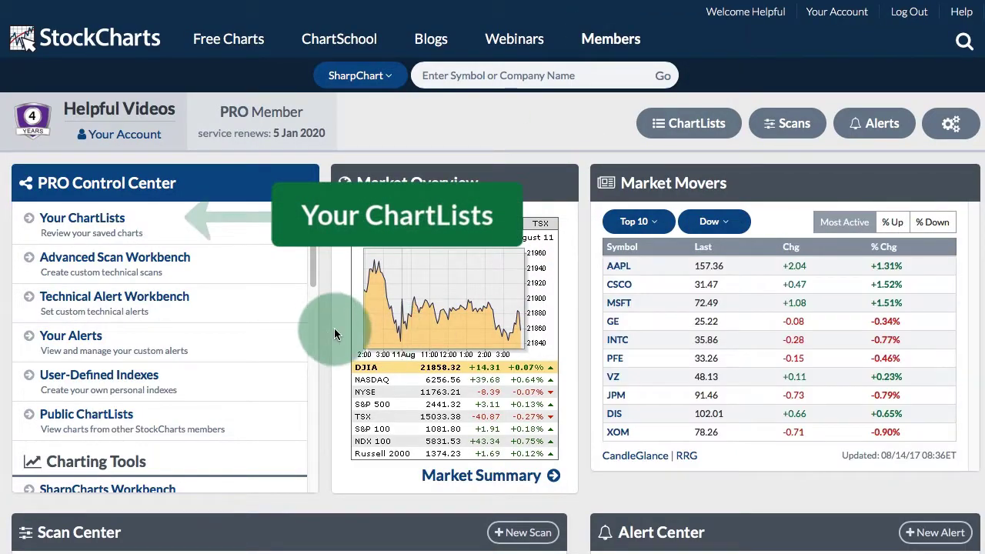
{"action": "left_click", "coordinate": [85, 221]}
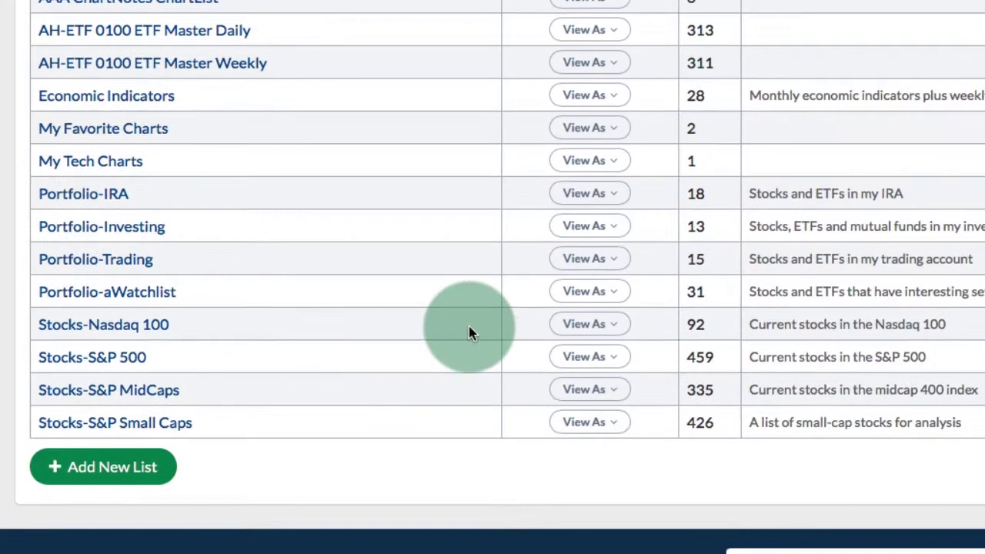
{"action": "left_click", "coordinate": [588, 326]}
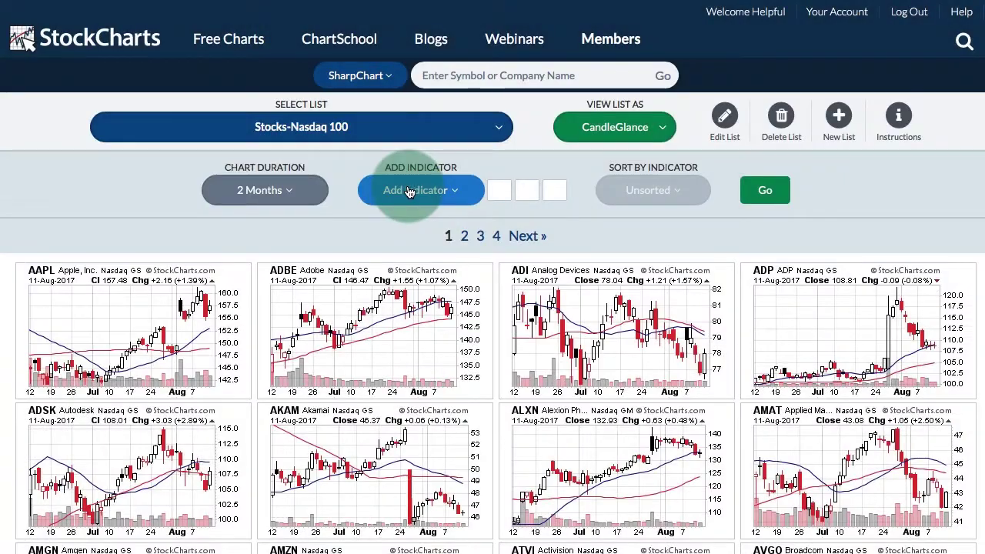
Step: Check the Add Indicator list without adding one, then open the AMZN chart full size
{"action": "left_click", "coordinate": [407, 192]}
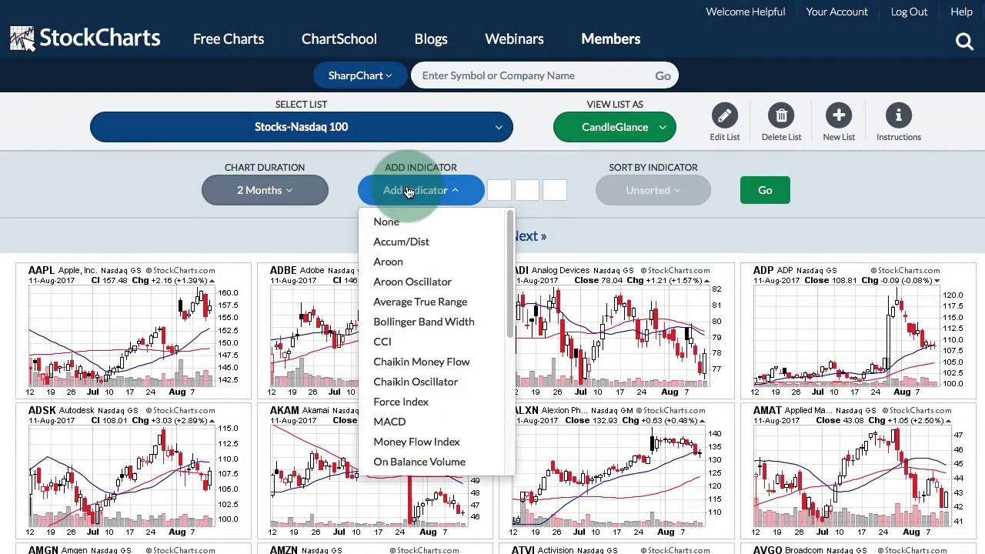
{"action": "left_click", "coordinate": [321, 236]}
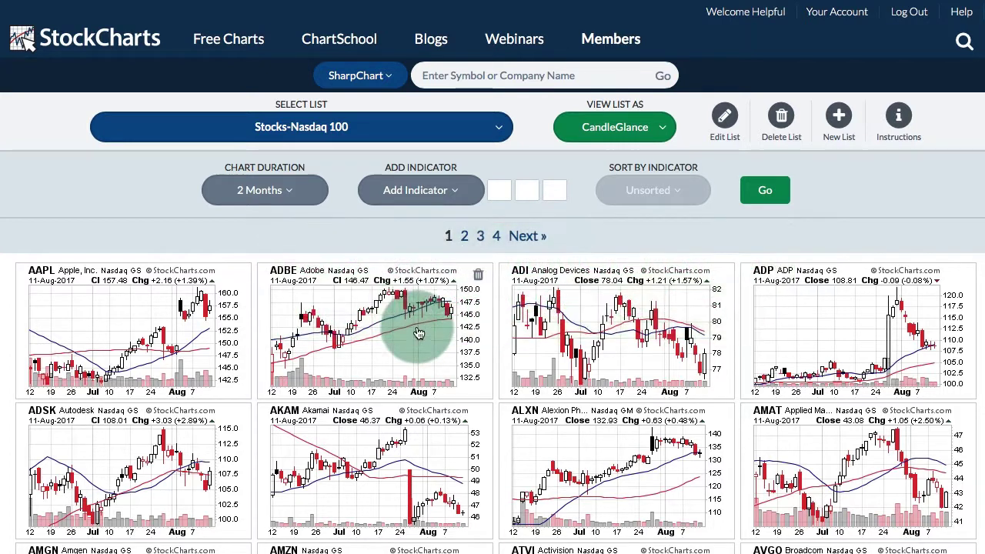
{"action": "scroll", "coordinate": [401, 347], "scroll_direction": "down", "scroll_amount": 3}
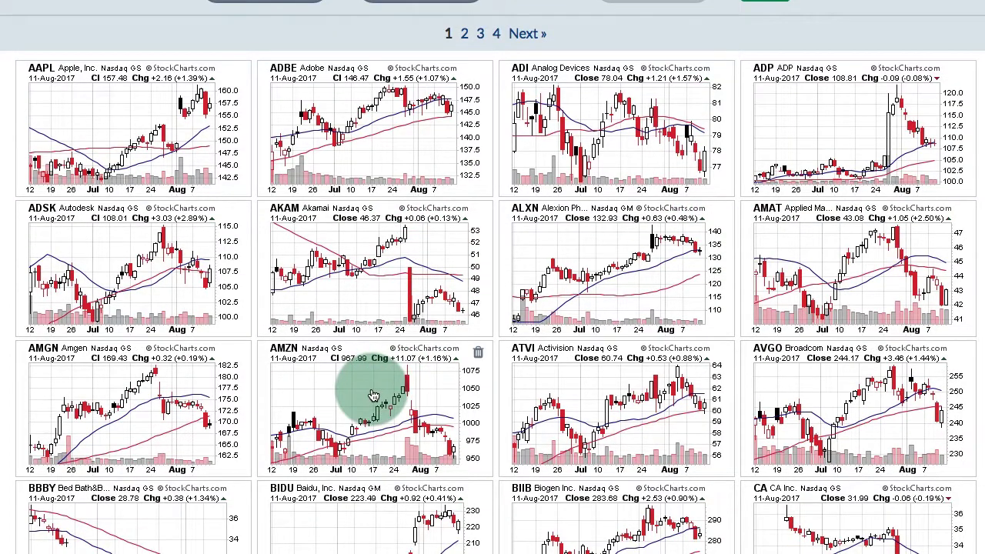
{"action": "left_click", "coordinate": [373, 395]}
{"action": "scroll", "coordinate": [546, 400], "scroll_direction": "down", "scroll_amount": 1}
{"action": "scroll", "coordinate": [545, 400], "scroll_direction": "down", "scroll_amount": 1}
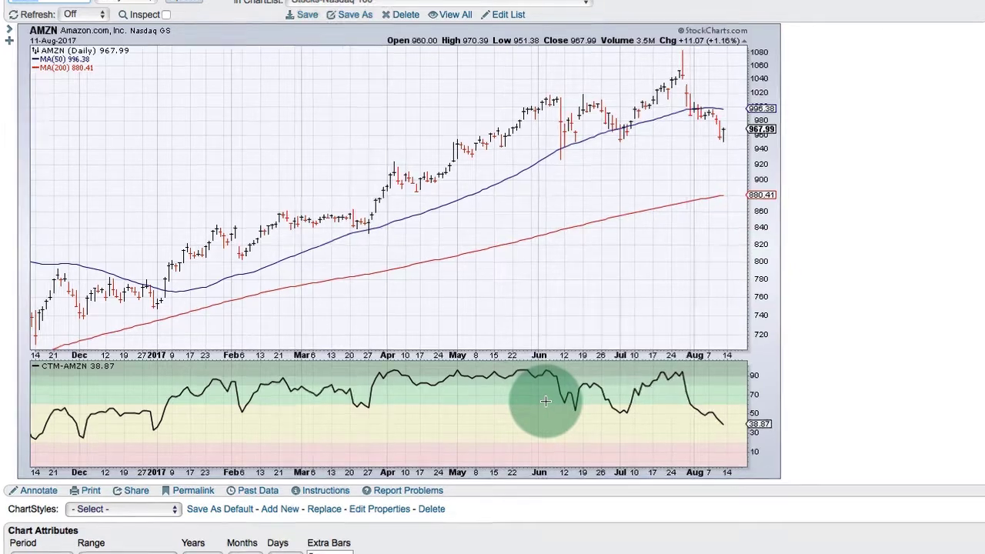
{"action": "scroll", "coordinate": [631, 308], "scroll_direction": "down", "scroll_amount": 5}
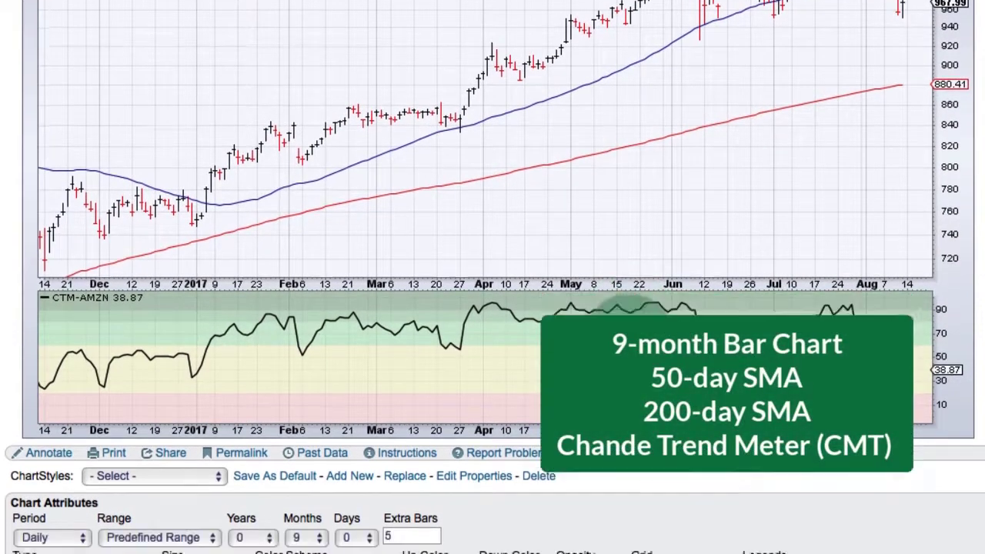
{"action": "scroll", "coordinate": [631, 308], "scroll_direction": "down", "scroll_amount": 3}
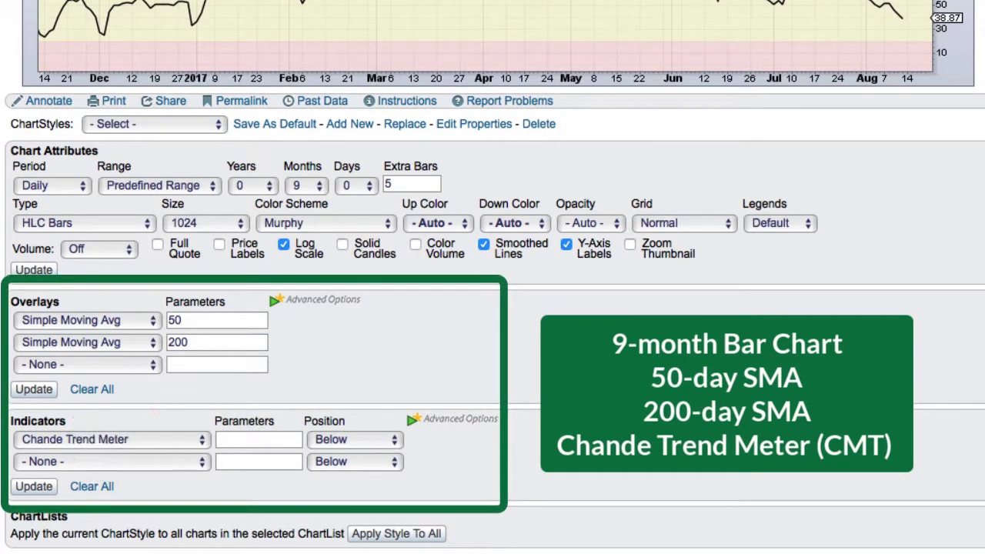
{"action": "left_click", "coordinate": [112, 439]}
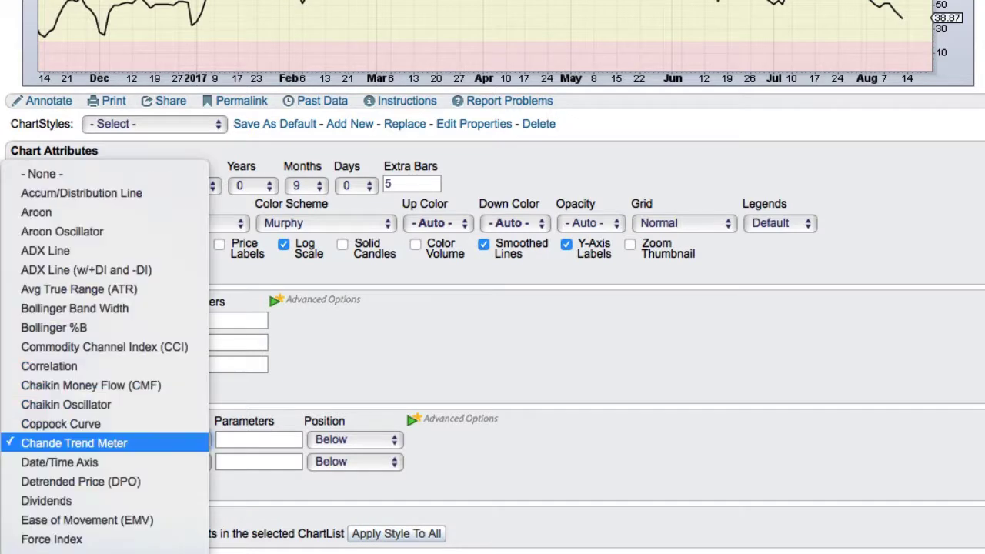
{"action": "scroll", "coordinate": [114, 445], "scroll_direction": "down", "scroll_amount": 5}
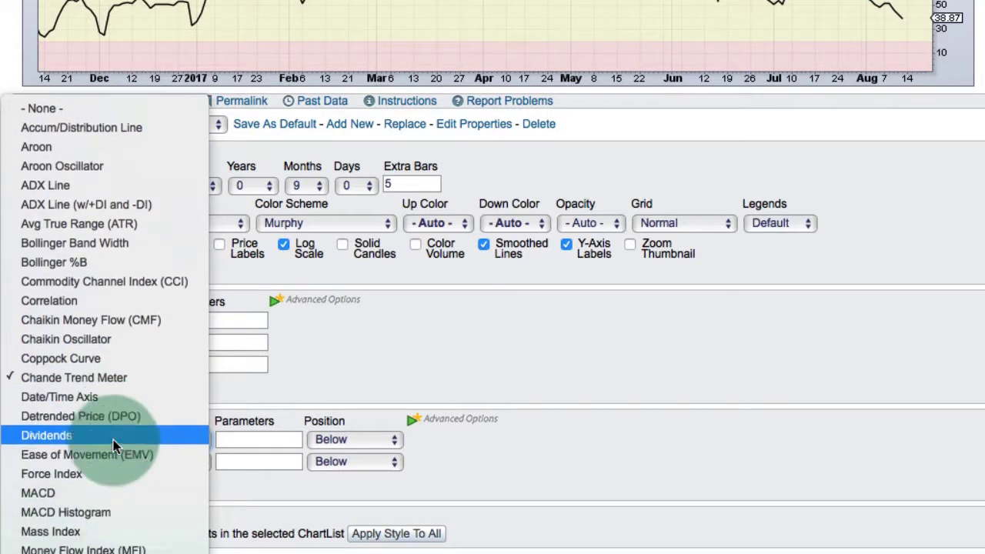
{"action": "scroll", "coordinate": [113, 447], "scroll_direction": "down", "scroll_amount": 3}
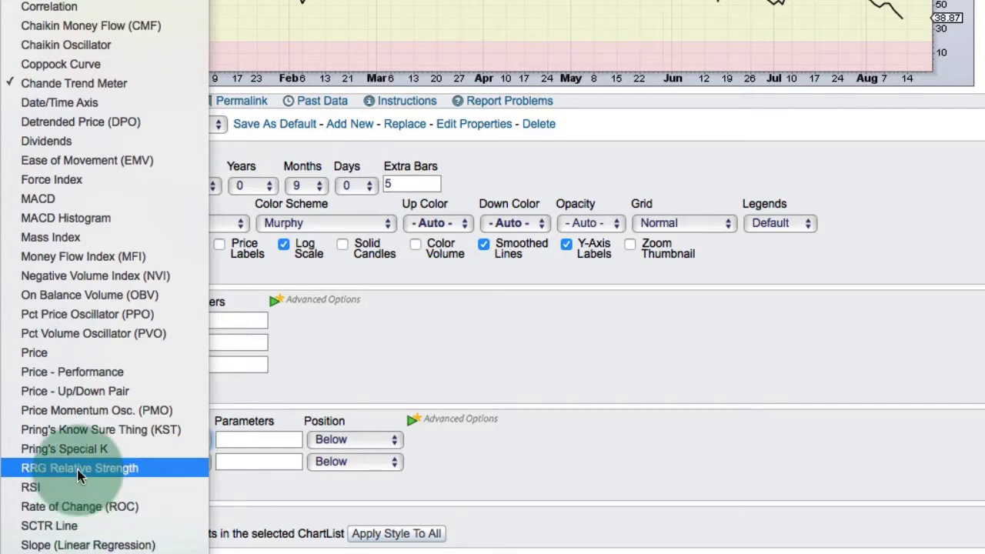
{"action": "left_click", "coordinate": [568, 329]}
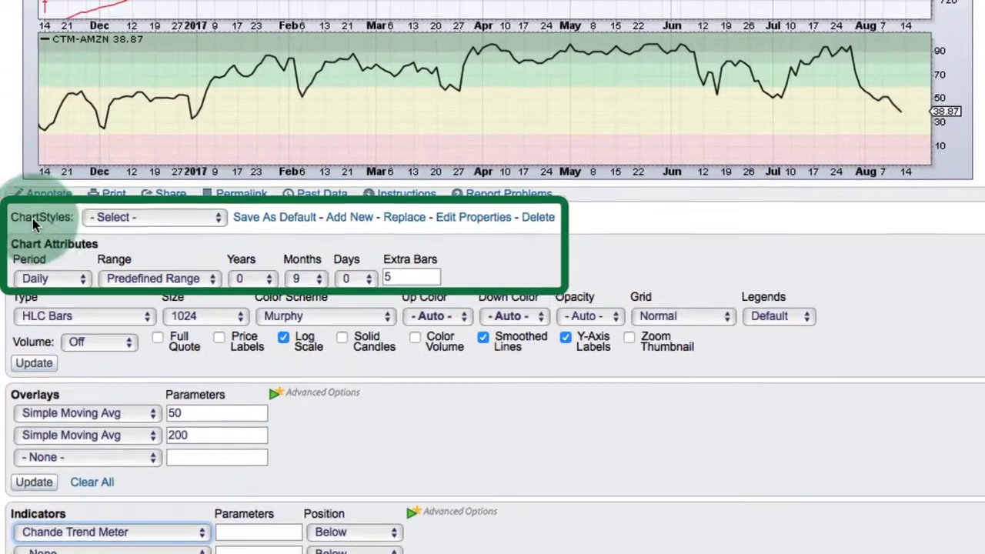
Step: Add a ChartStyle named 'candleglance' from the AMZN chart's 9-month, SMA and Chande Trend Meter settings
{"action": "left_click", "coordinate": [345, 218]}
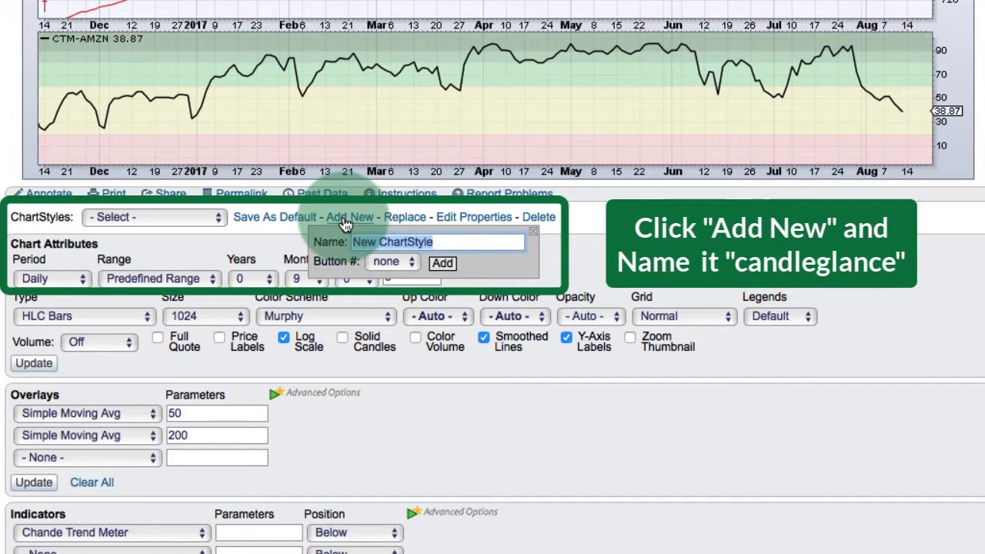
{"action": "type", "text": "candleglance"}
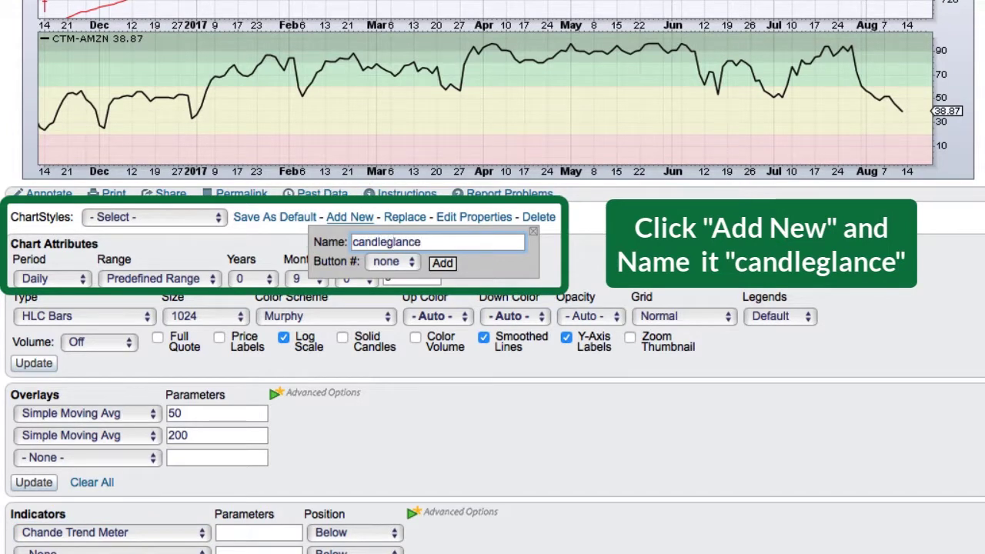
{"action": "left_click", "coordinate": [443, 263]}
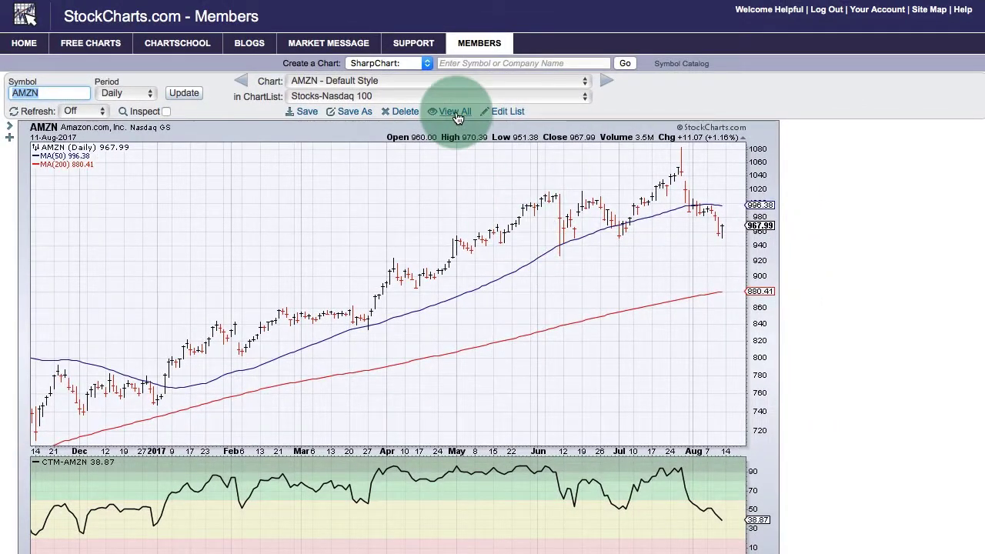
Step: Show all Stocks-Nasdaq 100 charts in CandleGlance view with the custom 9-month, 50/200 SMA, Chande style
{"action": "left_click", "coordinate": [457, 113]}
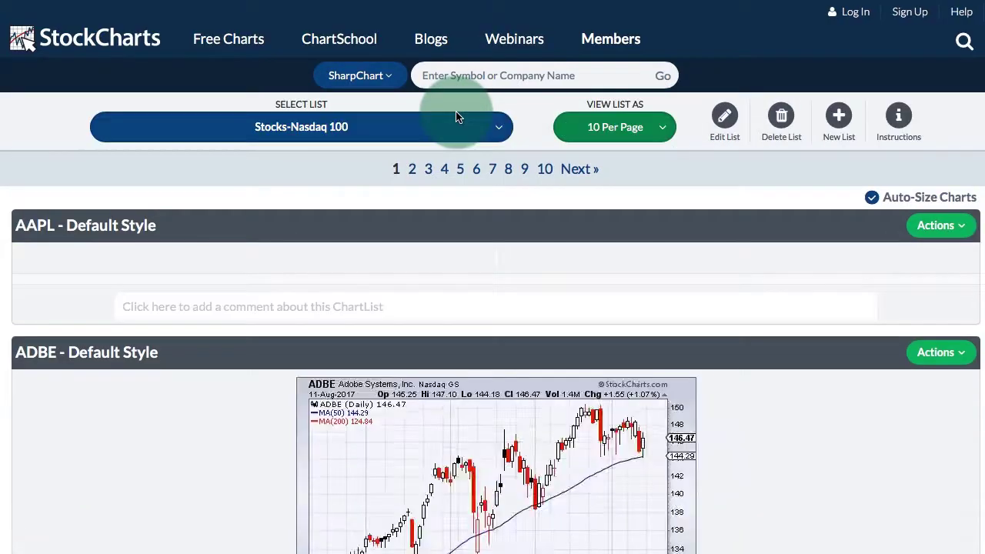
{"action": "left_click", "coordinate": [620, 131]}
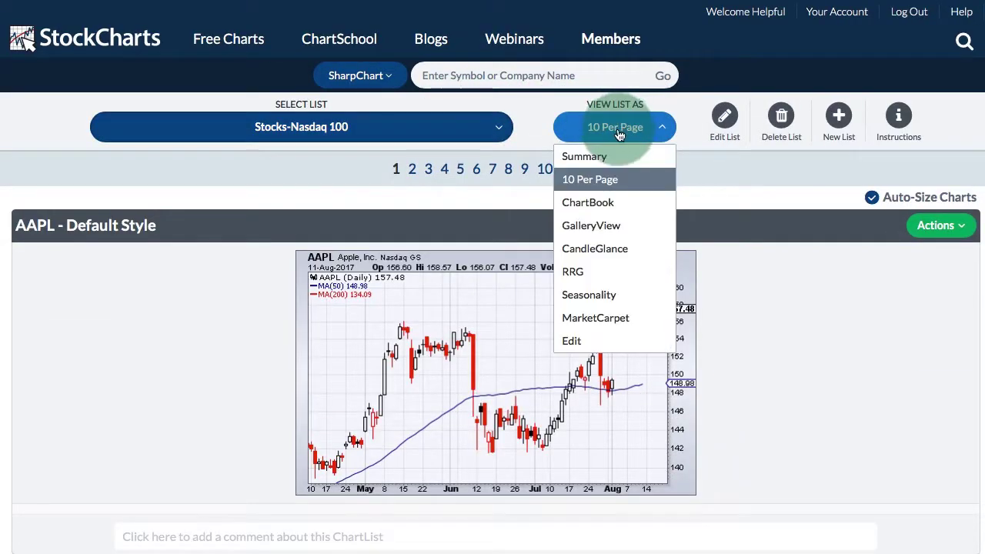
{"action": "left_click", "coordinate": [594, 248]}
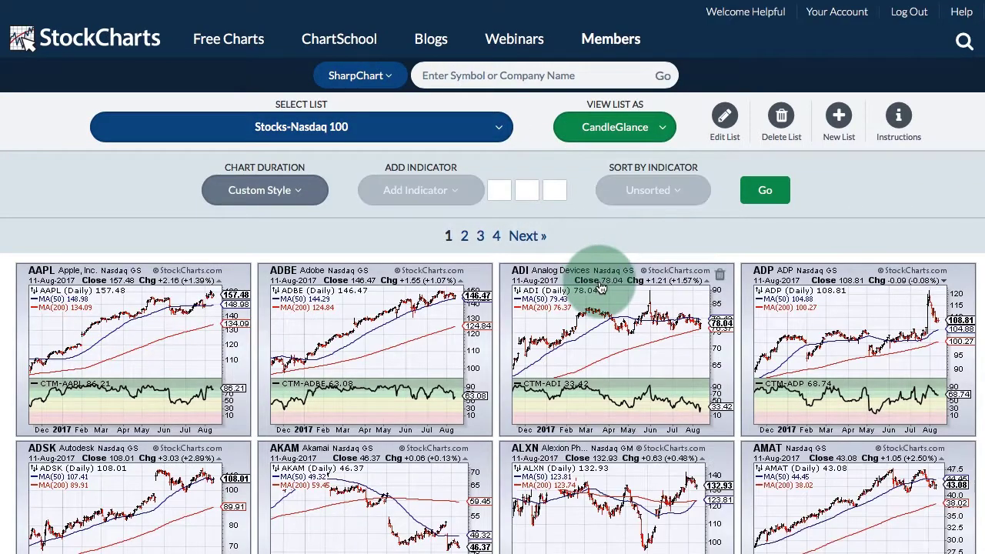
{"action": "scroll", "coordinate": [601, 287], "scroll_direction": "down", "scroll_amount": 1}
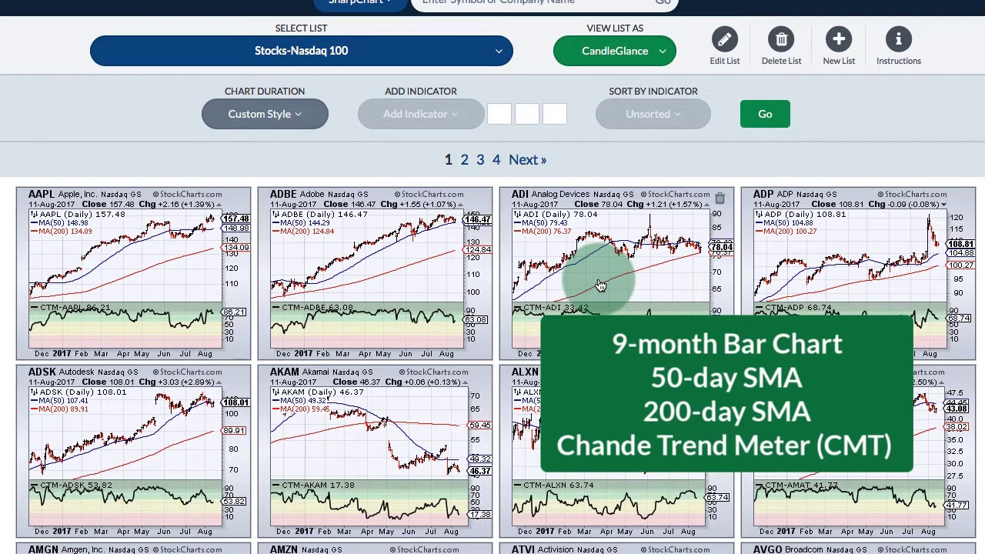
{"action": "scroll", "coordinate": [600, 286], "scroll_direction": "down", "scroll_amount": 1}
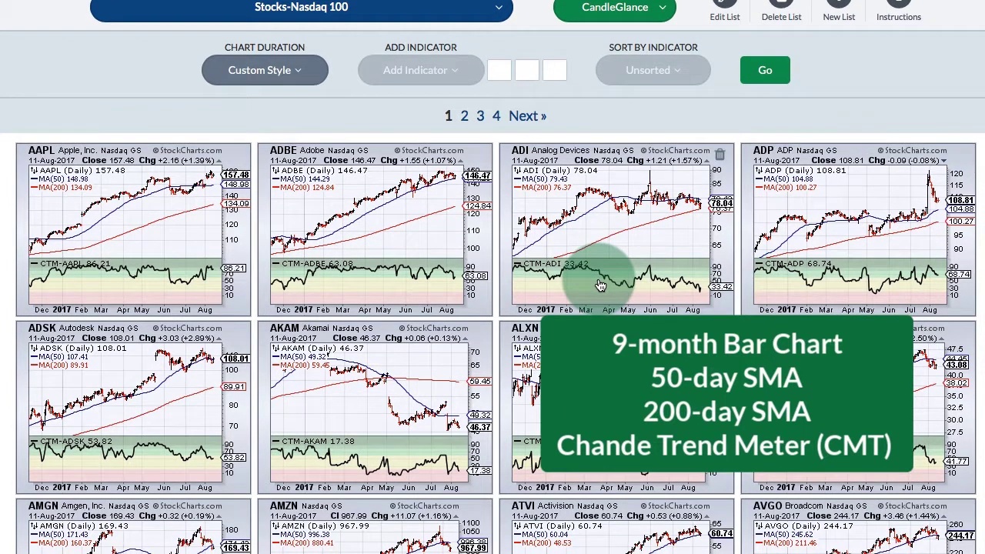